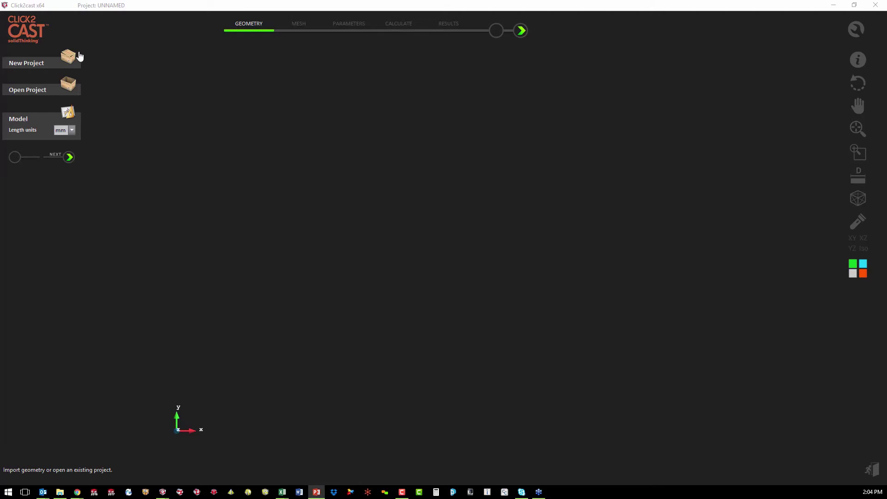
- Import Valve Body.STL from the Valve Body folder into the new project
left_click(380, 203)
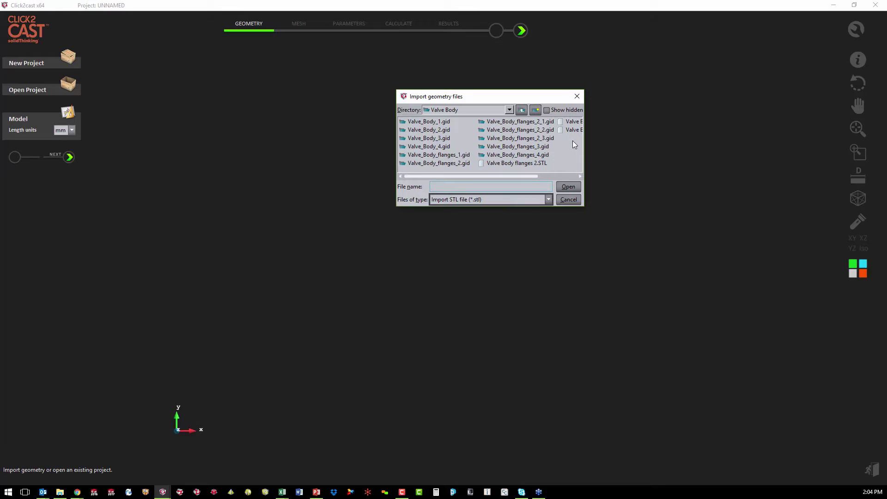
left_click_drag(524, 175, 558, 176)
left_click(549, 130)
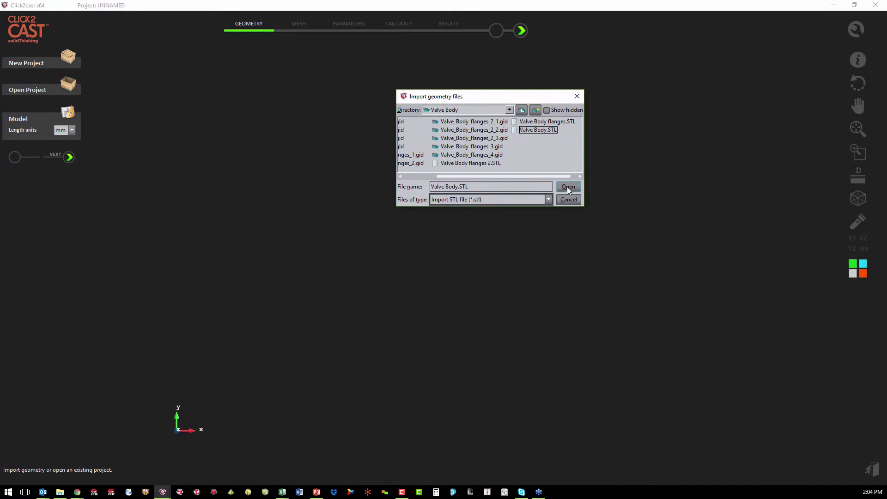
left_click(568, 187)
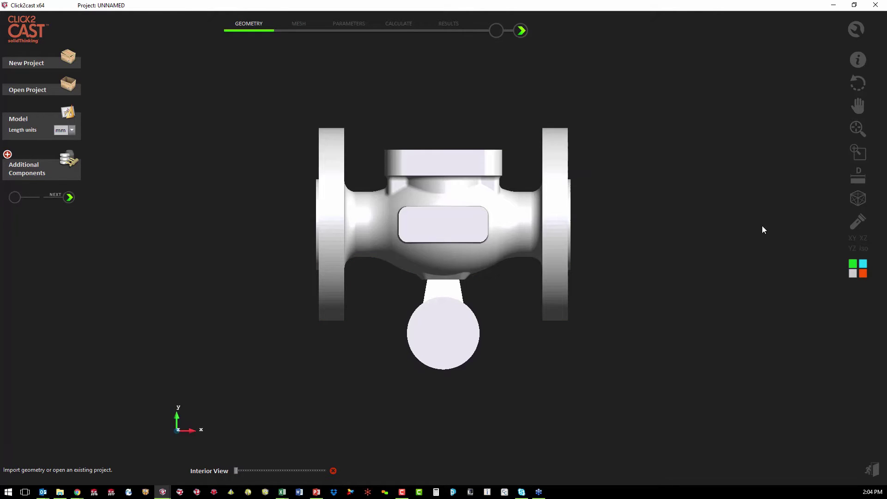
- Show the valve body model in the isometric 3-D view
left_click(863, 249)
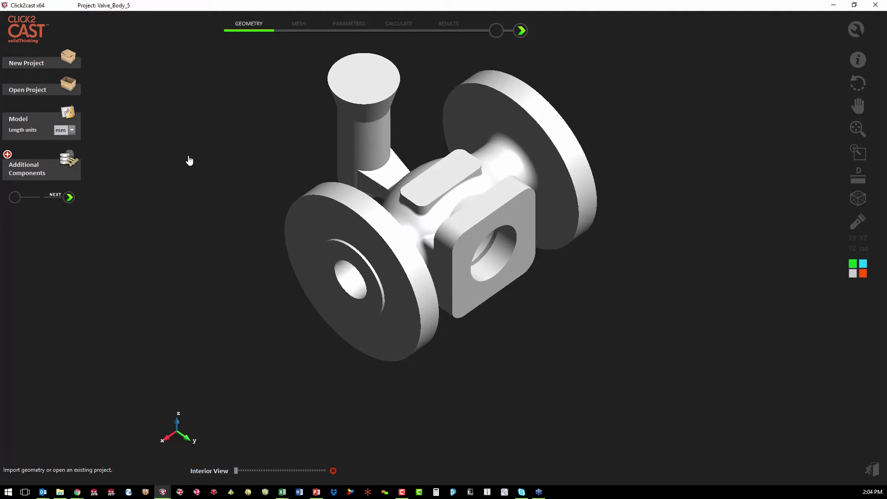
- Advance from Geometry to the Mesh stage, placing an ingate on the sprue top
left_click(69, 198)
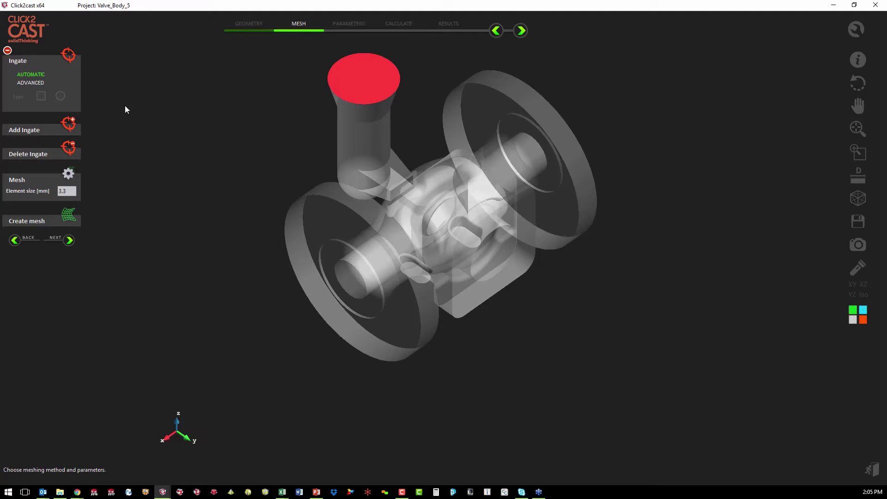
- Delete the riser-top ingate, test adding and removing one in Advanced mode, then revert to Automatic
left_click(69, 148)
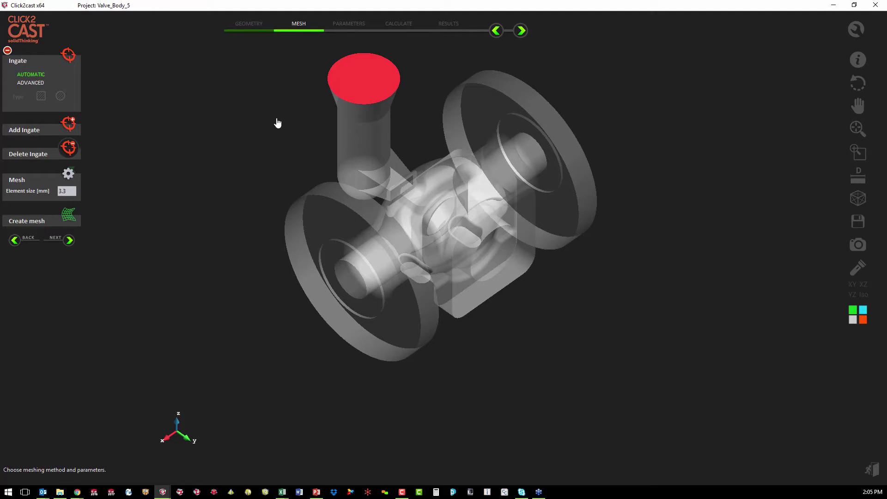
left_click(352, 78)
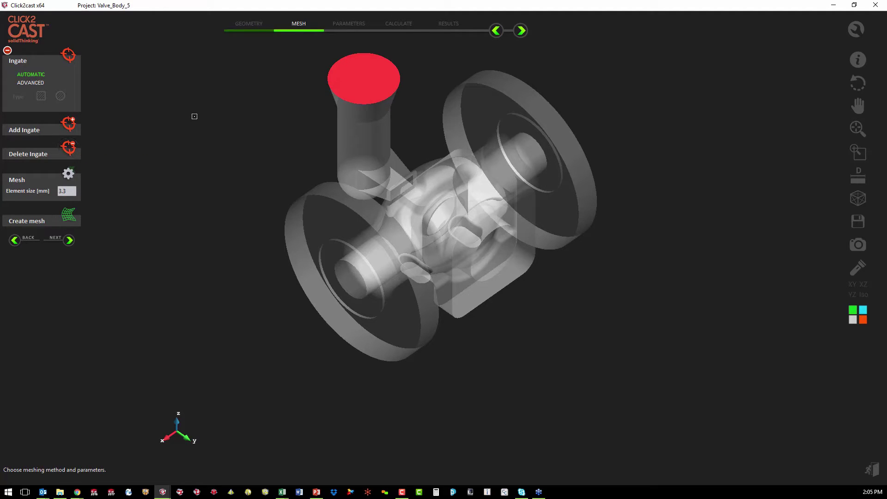
left_click(31, 83)
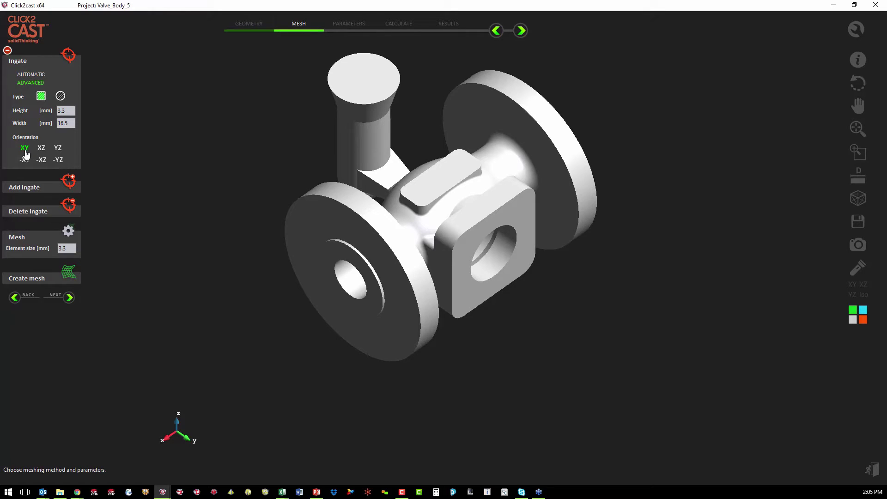
left_click(69, 180)
left_click(359, 81)
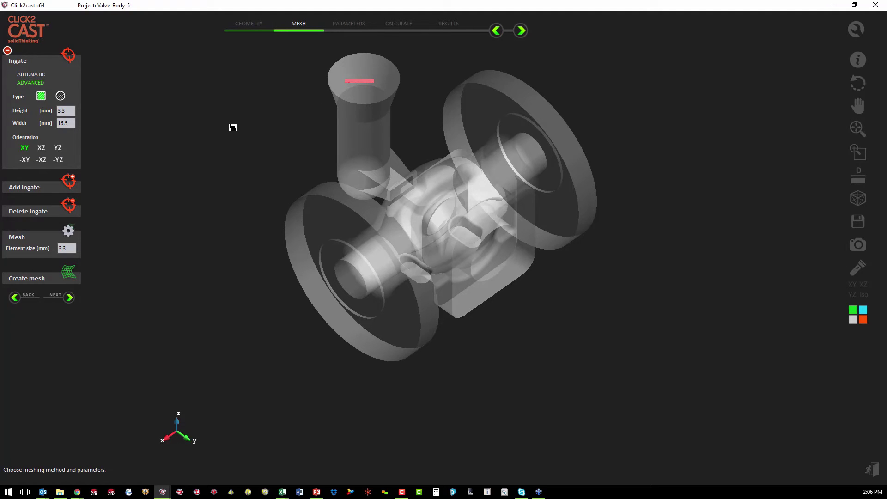
left_click(67, 207)
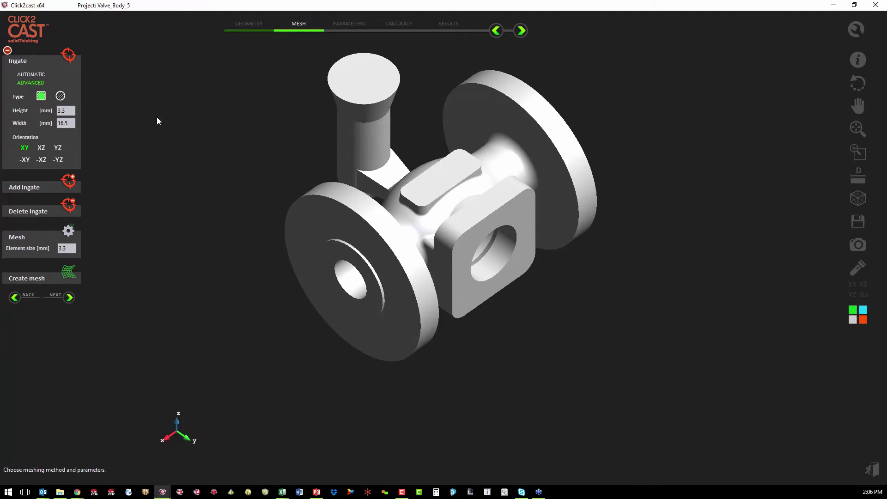
left_click(31, 74)
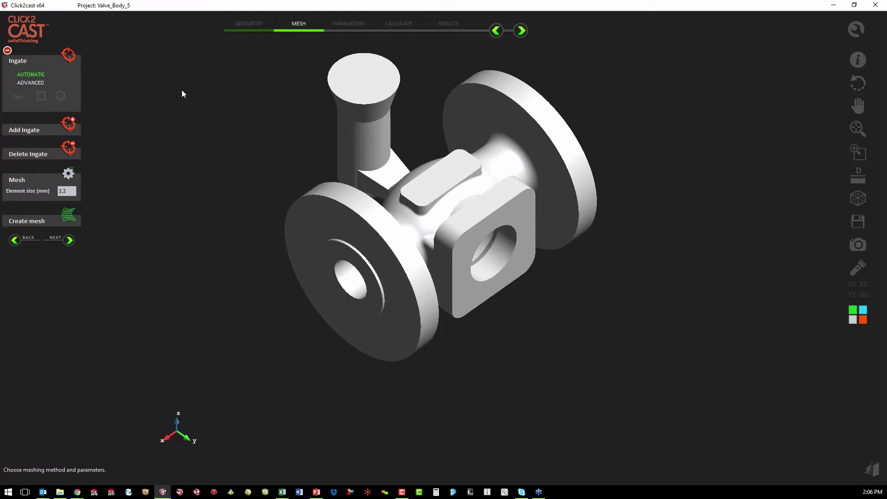
- Re-add the riser-top ingate and generate the mesh with a 6 mm element size
left_click(71, 127)
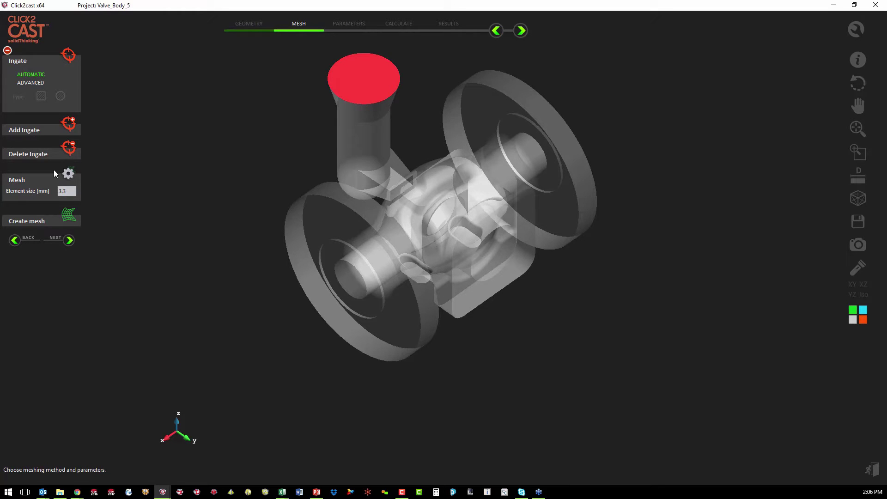
left_click_drag(71, 188, 44, 182)
type("6")
key("Return")
left_click(69, 215)
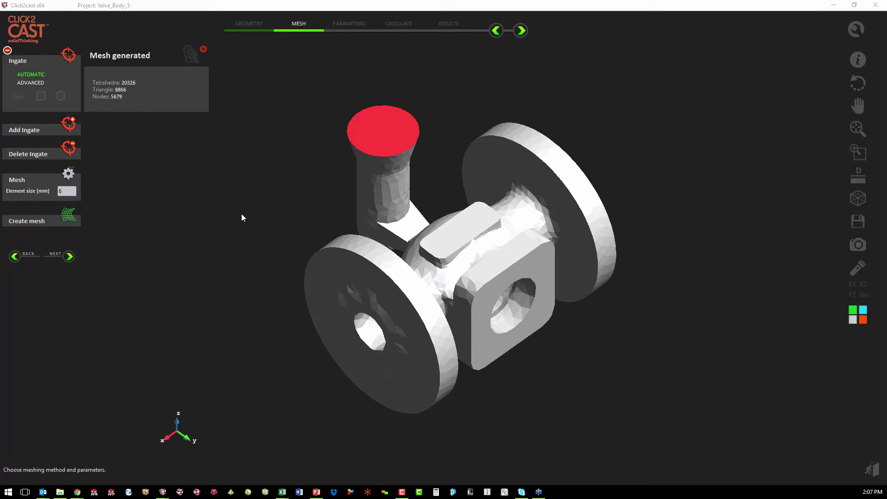
- On the Parameters stage, set the part material to Cast-Iron type LG1 at 1300 °C
left_click(69, 257)
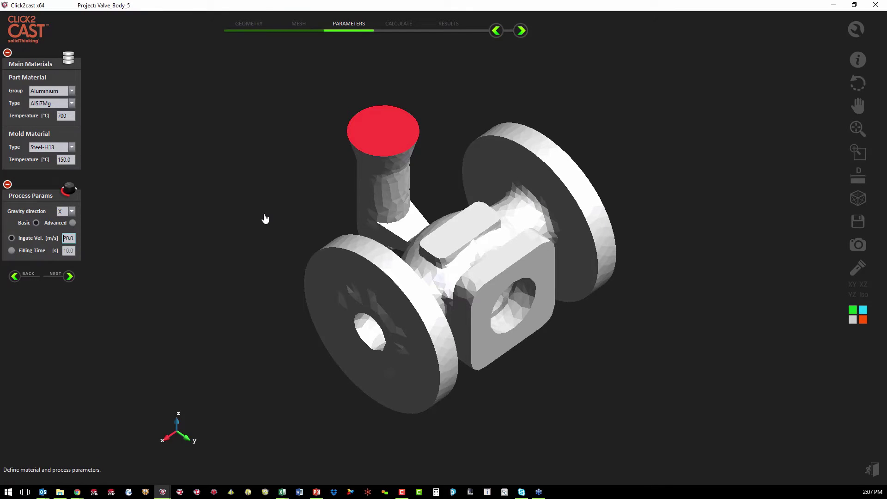
left_click(72, 91)
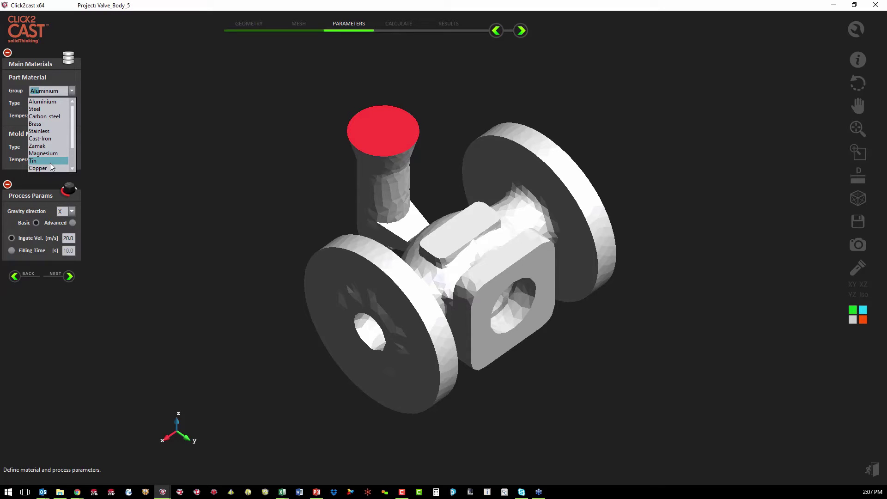
left_click(58, 138)
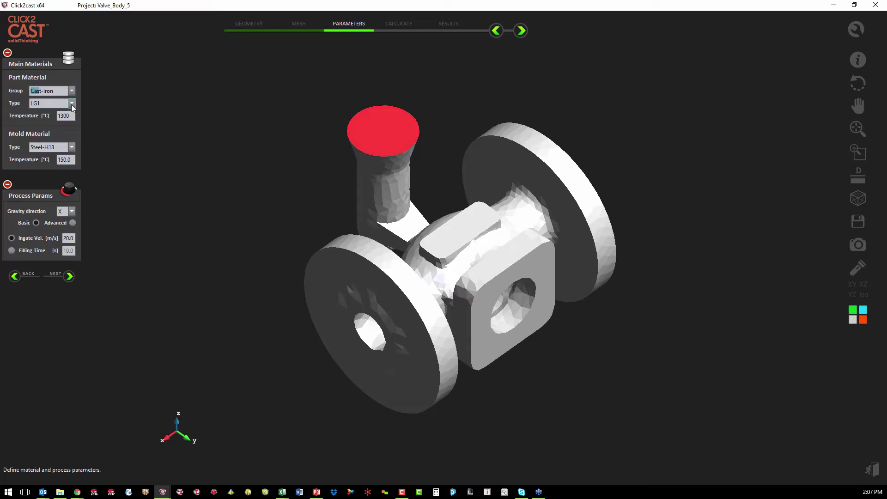
left_click(71, 104)
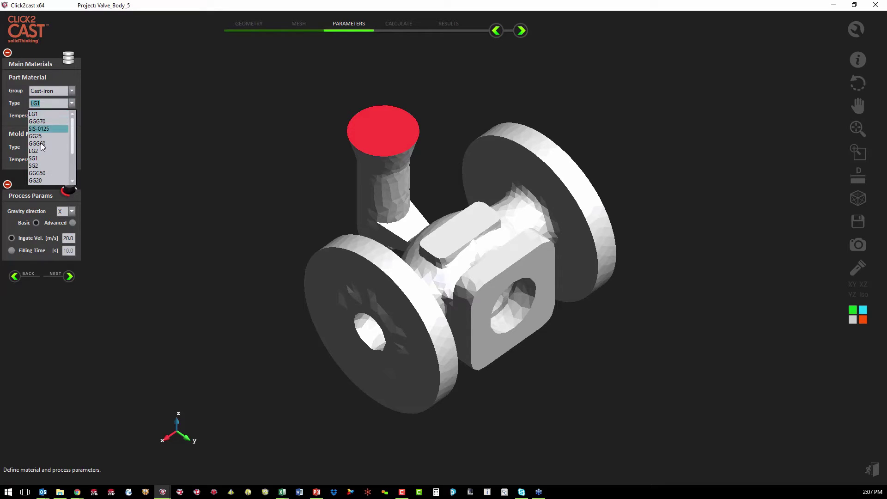
left_click(48, 115)
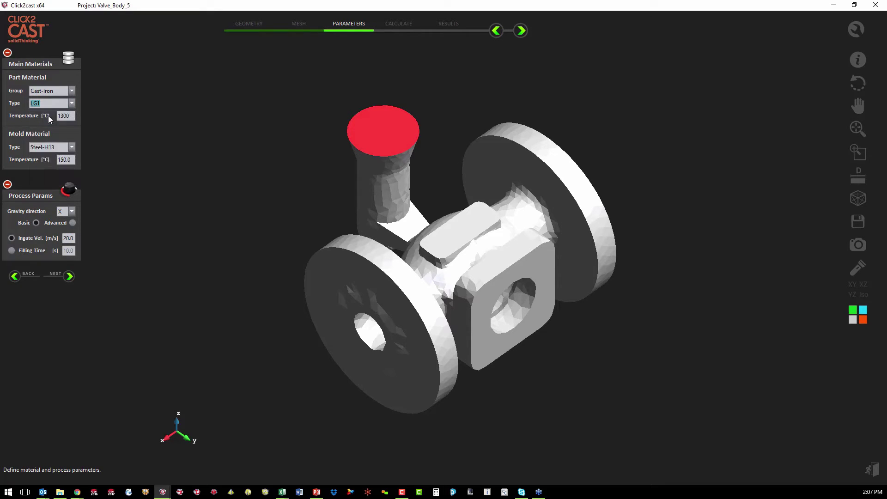
- Replace the Steel-H13 mold material with Sand-Green-m at 20.0 °C
left_click(72, 147)
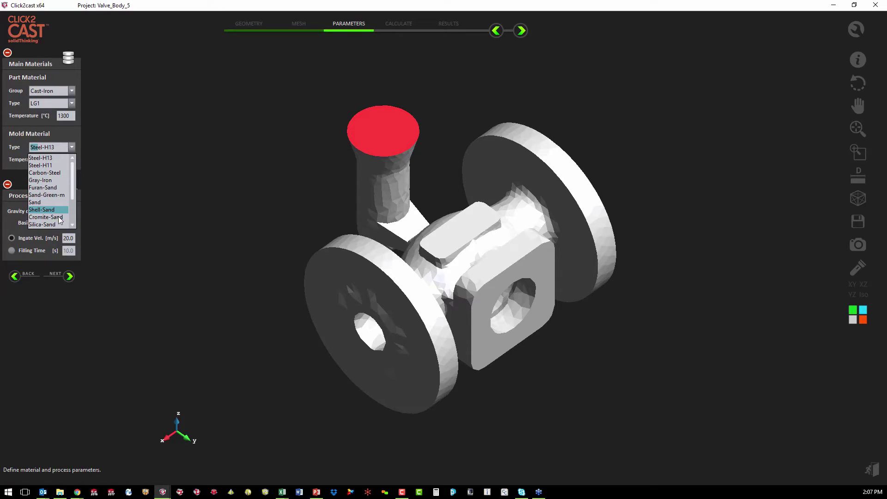
left_click(48, 195)
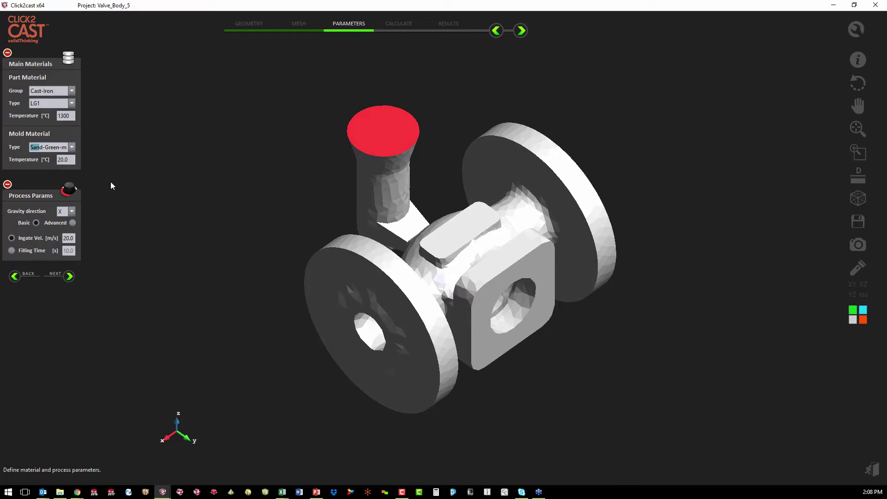
- Set the gravity direction to Z, keeping the 20.0 m/s ingate velocity rather than filling time
left_click(71, 212)
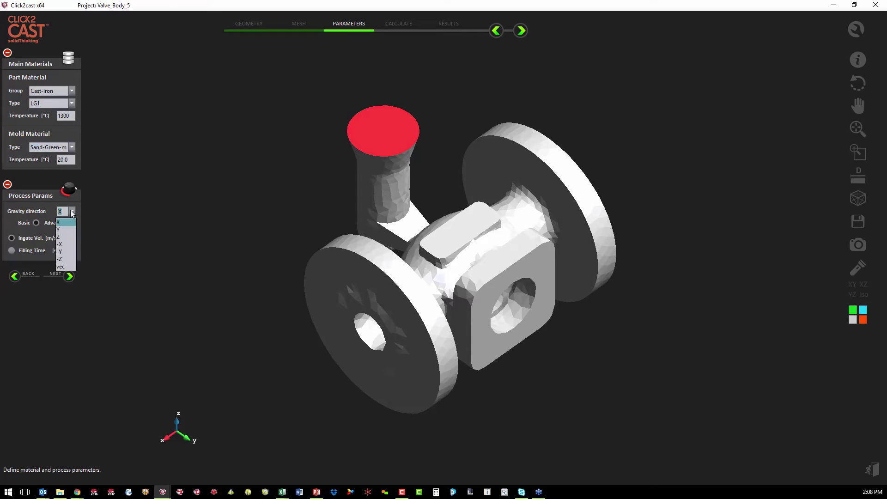
left_click(64, 236)
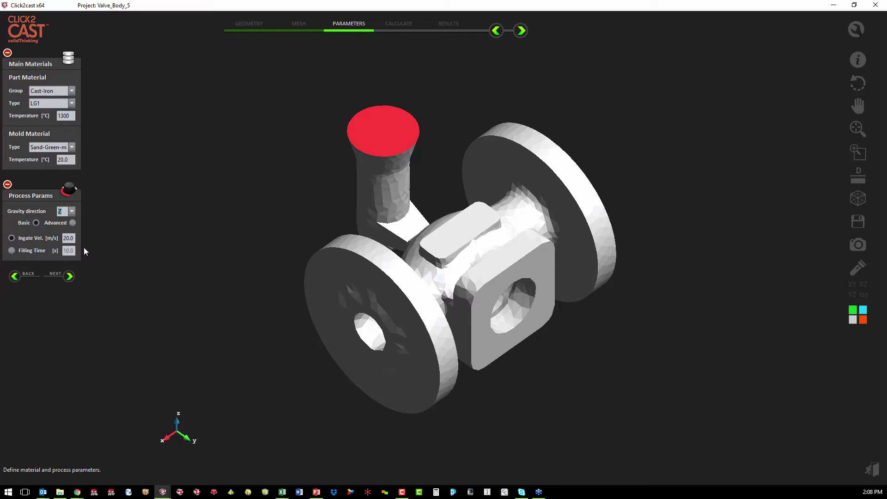
left_click(11, 251)
left_click(12, 238)
- In Advanced process parameters, select Gravity Casting after trying high- and low-pressure die casting
left_click(72, 223)
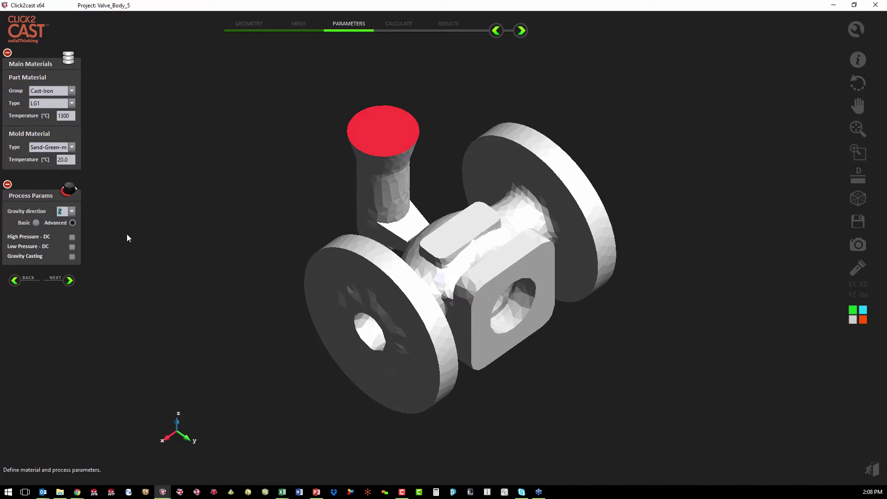
left_click(71, 238)
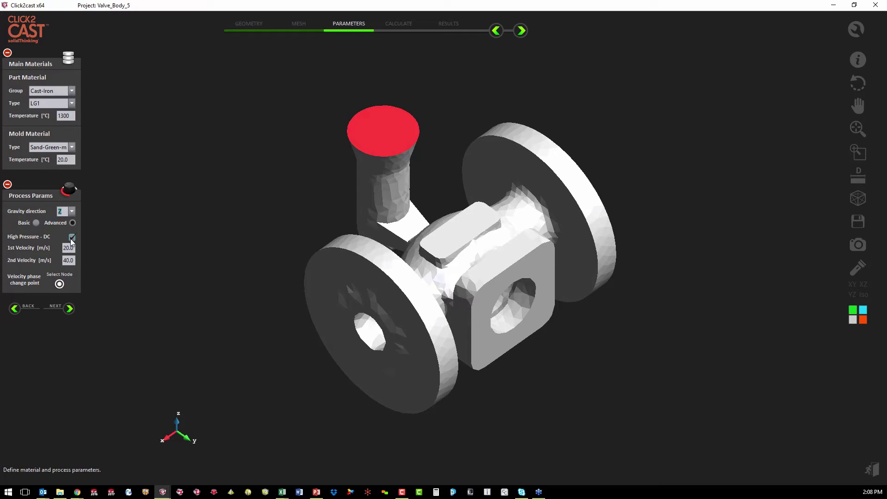
mouse_move(71, 248)
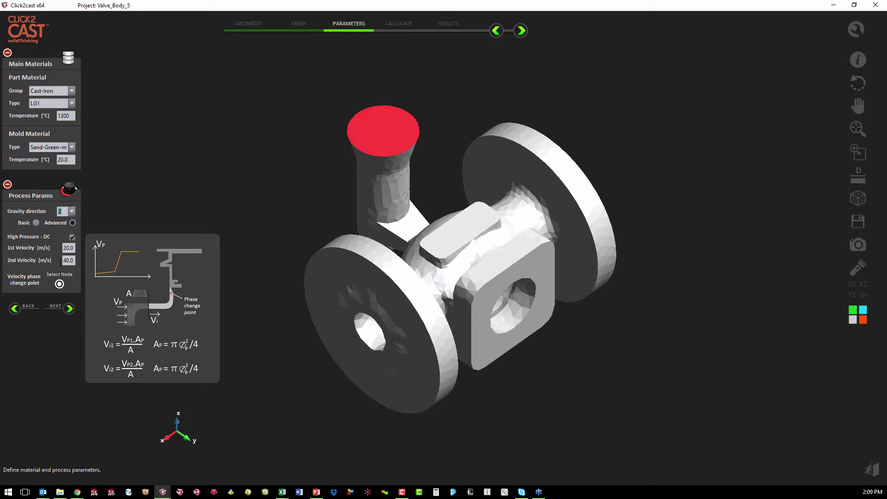
left_click(70, 236)
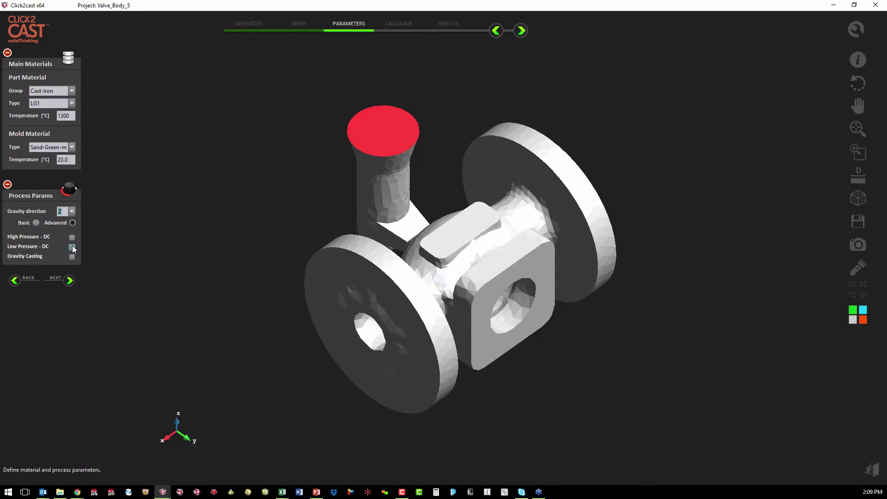
left_click(72, 247)
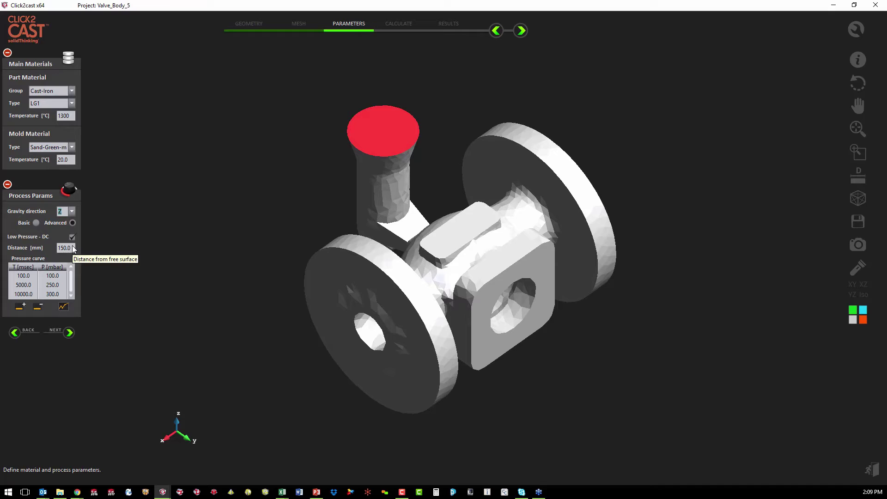
mouse_move(43, 272)
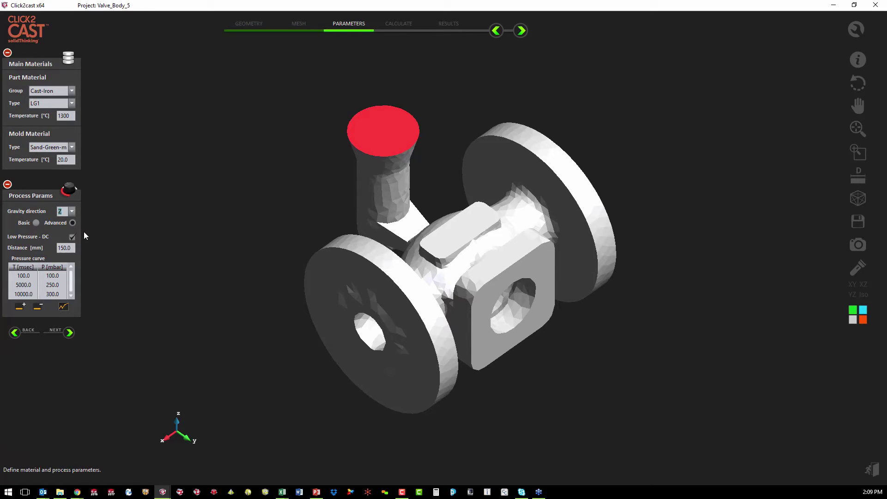
left_click(72, 237)
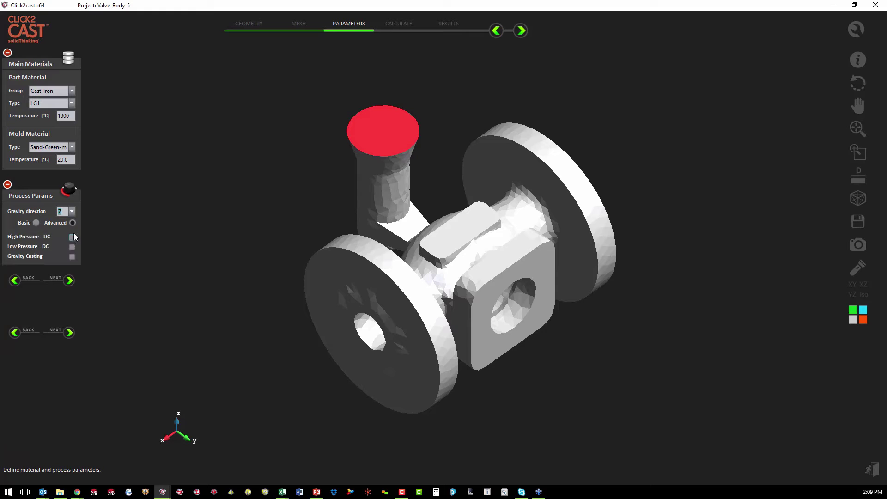
left_click(72, 256)
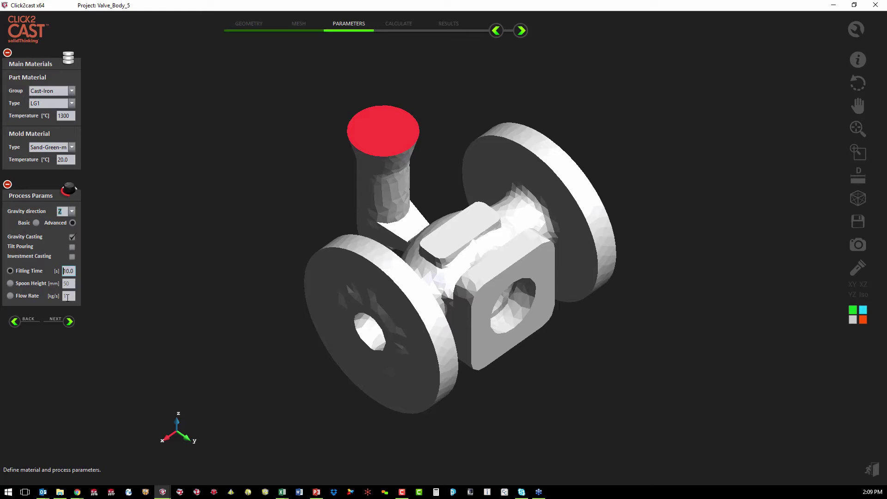
- Try Tilt Pouring and Investment Casting, then revert to Basic parameters with 20.0 m/s ingate velocity
left_click(72, 248)
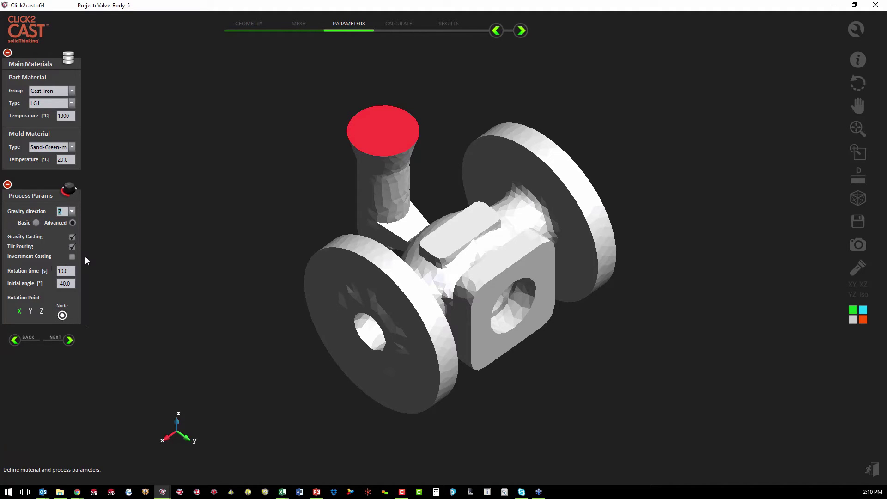
left_click(68, 256)
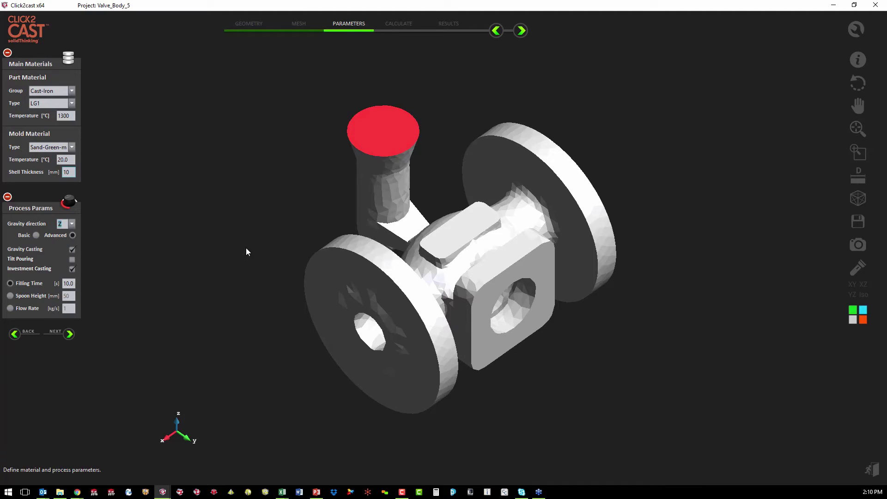
left_click(33, 236)
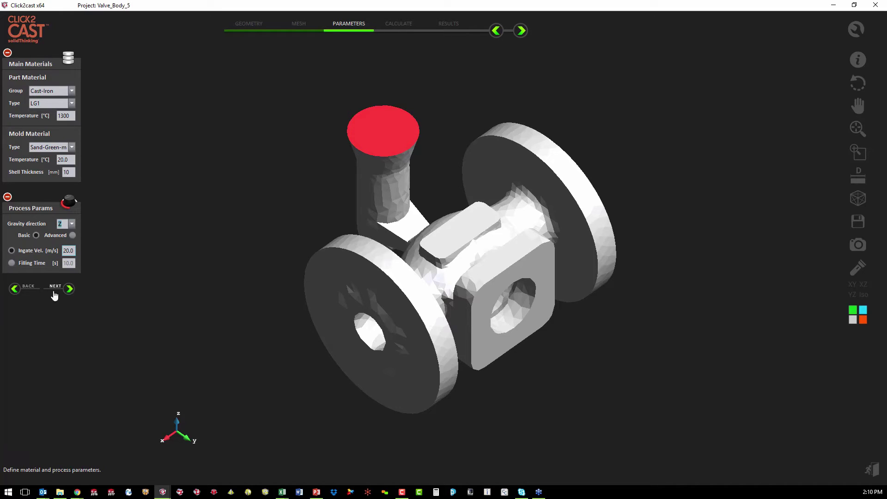
- Advance to Calculate with both Filling and Solidification selected, then preview the open Click2Cast windows
left_click(68, 290)
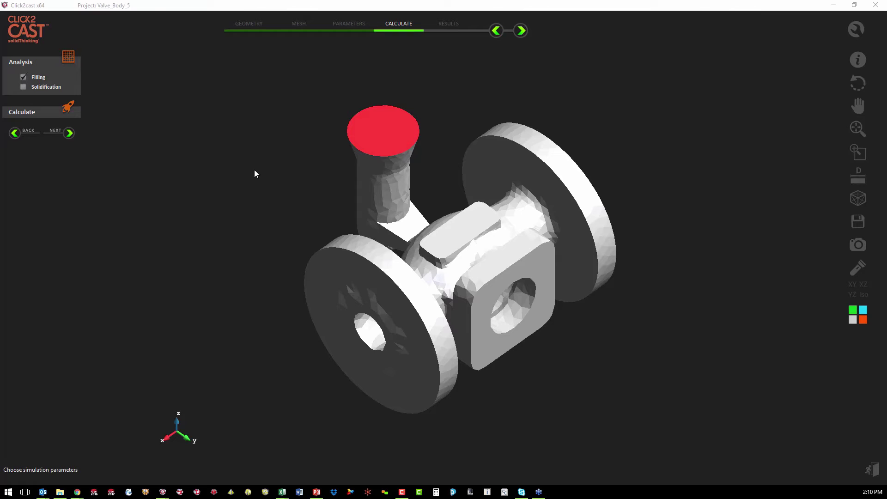
left_click(23, 86)
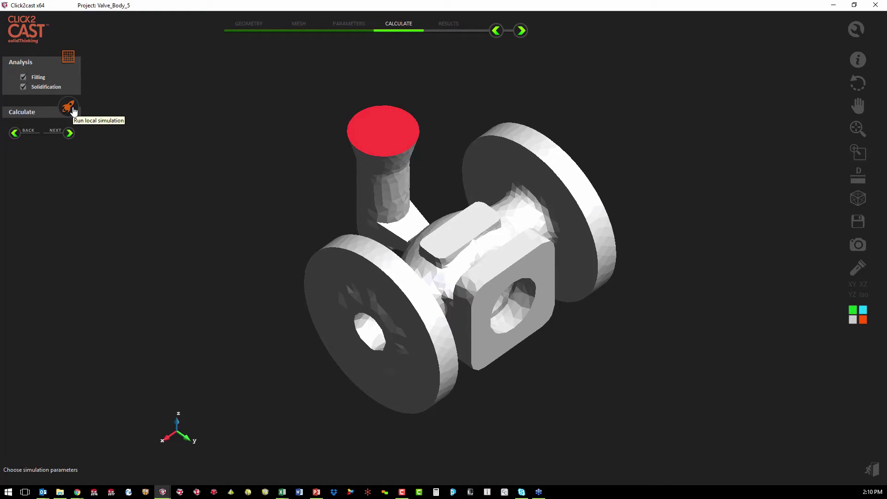
left_click(167, 496)
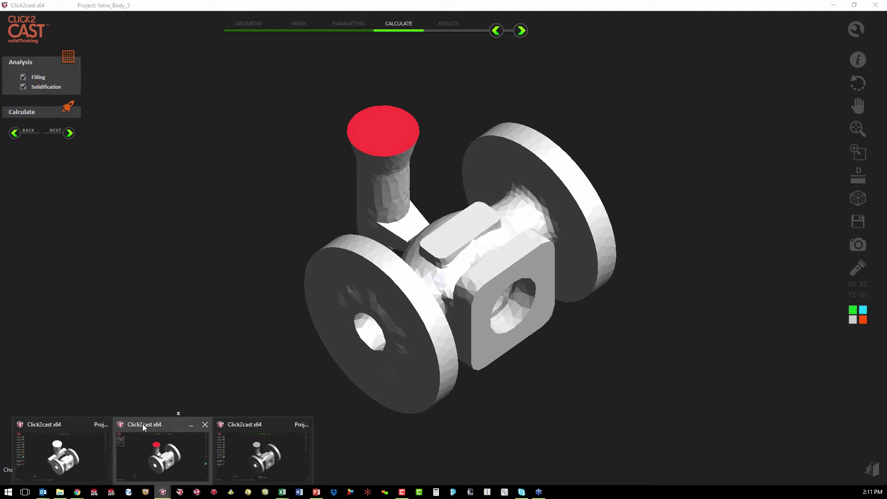
left_click(143, 423)
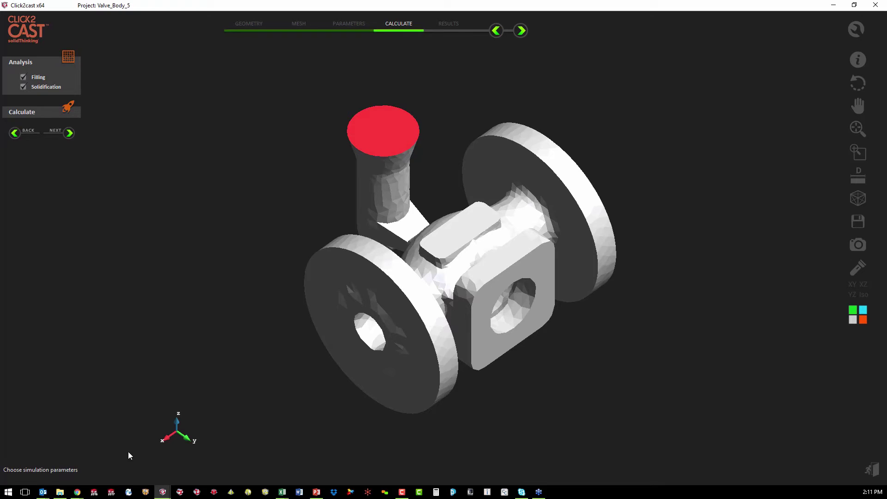
left_click(162, 492)
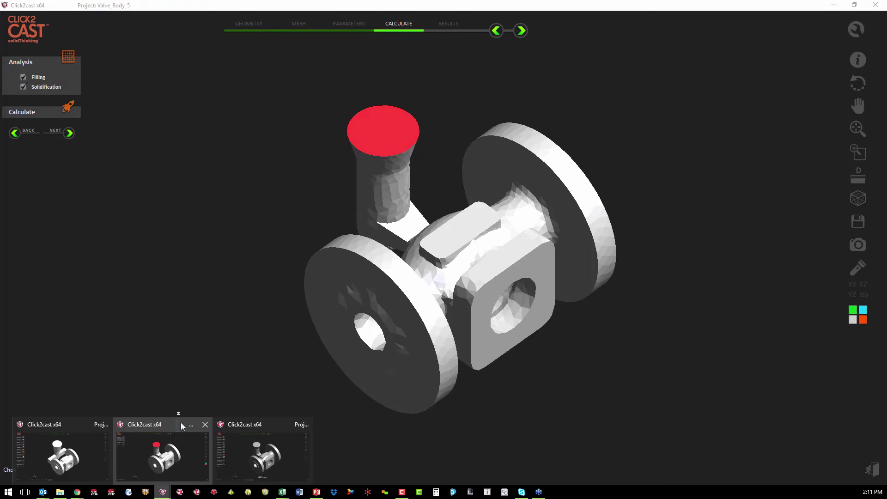
left_click(154, 426)
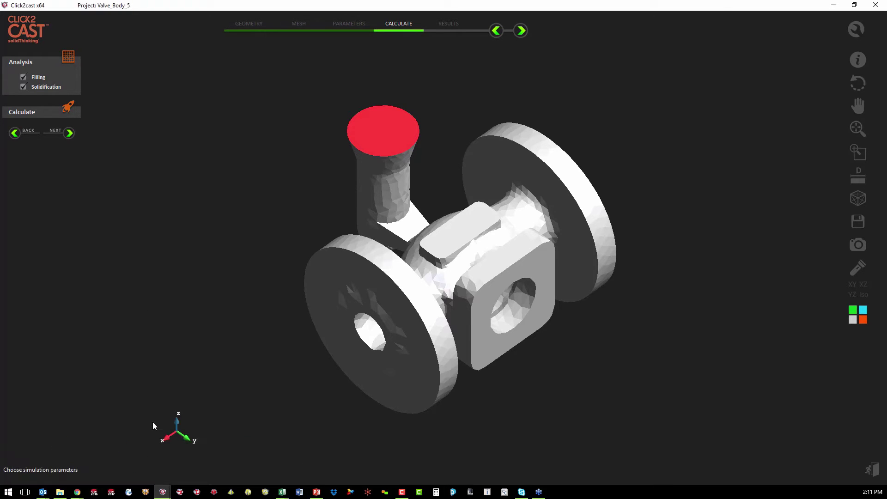
left_click(163, 491)
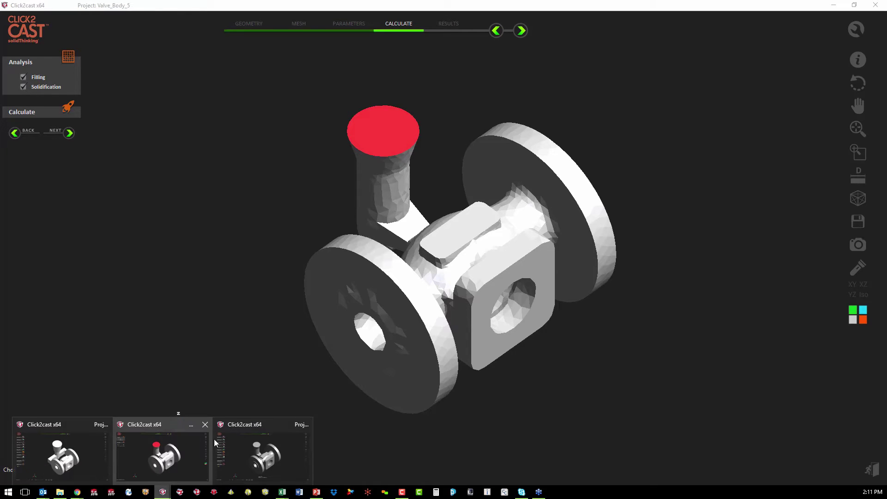
- Bring up the Valve_Body_3_F_k results and play the Flow Front filling animation several times
left_click(249, 455)
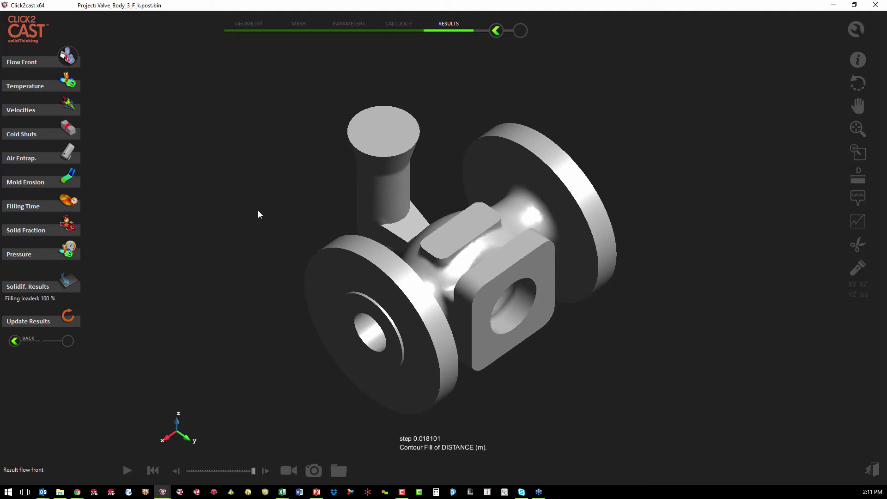
left_click(64, 56)
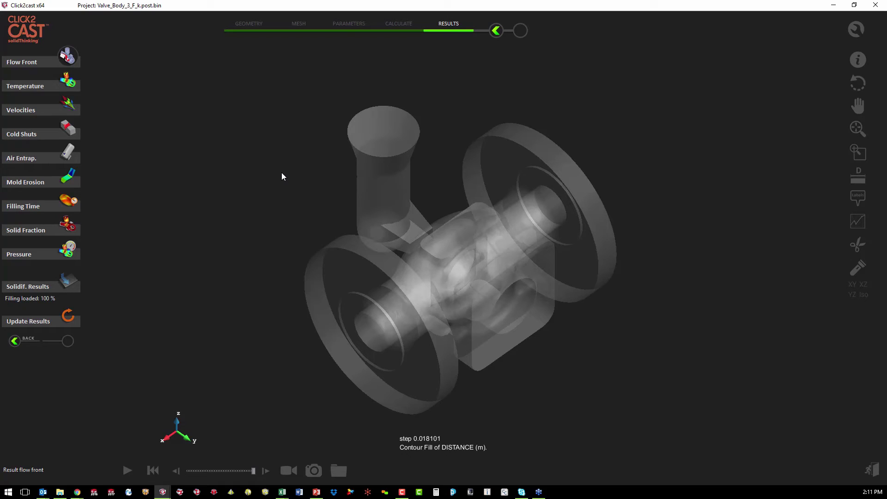
left_click(127, 470)
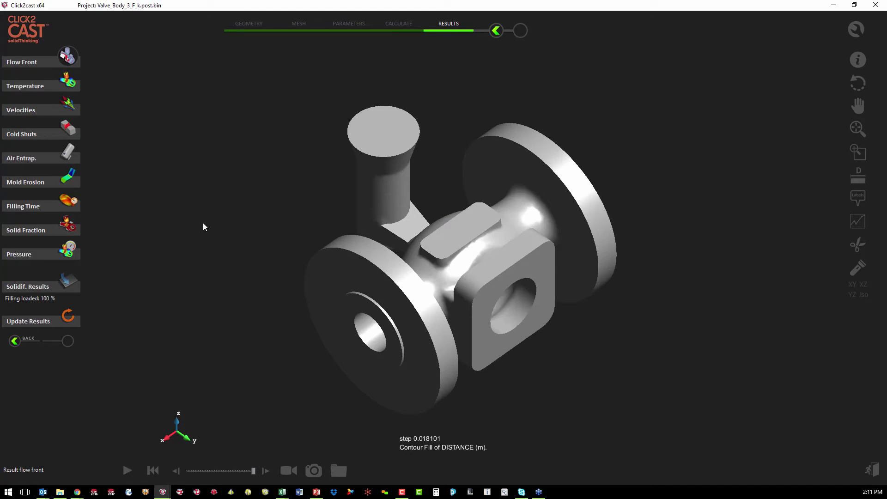
left_click(127, 470)
left_click(127, 470)
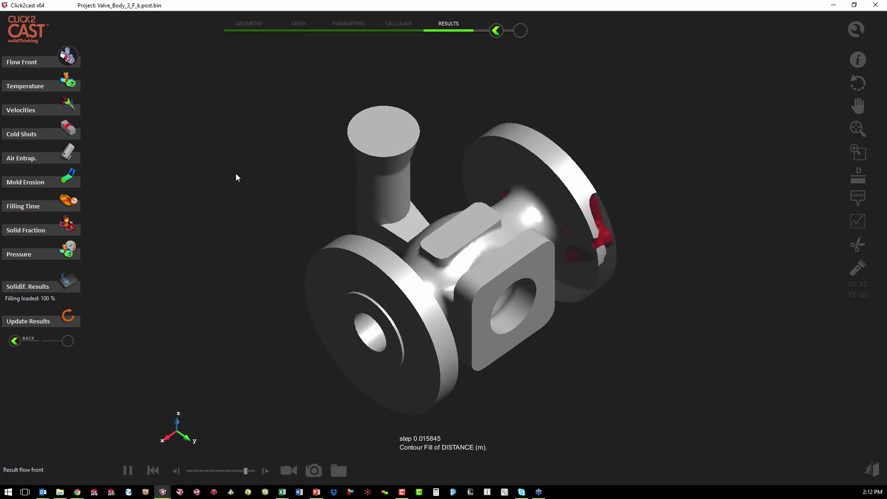
- Show the Temperature contour on a 1298–1300 °C scale and play it to step 0.018101
left_click(68, 83)
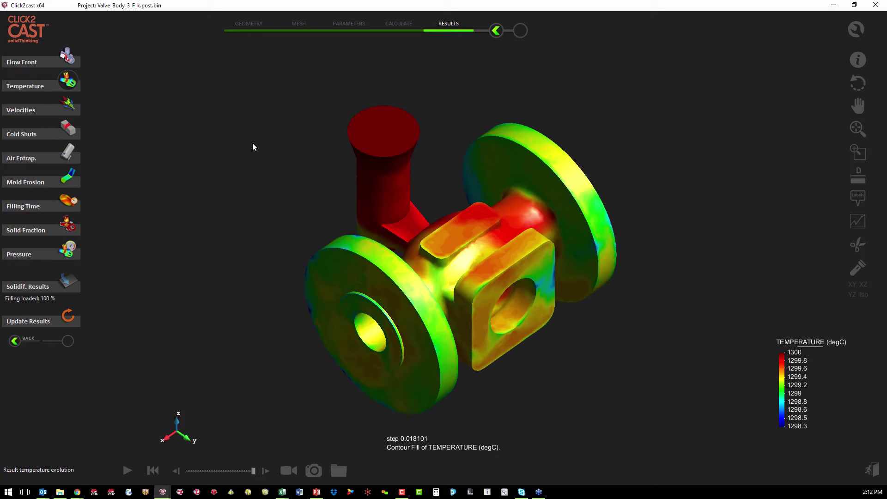
left_click(125, 471)
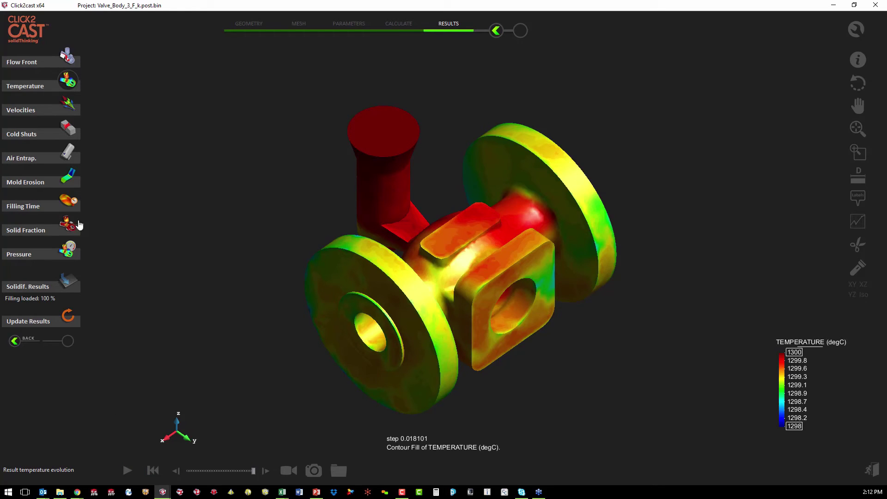
- Check the Cold Shuts result, then display the Velocities vectors and play them from the start
left_click(67, 127)
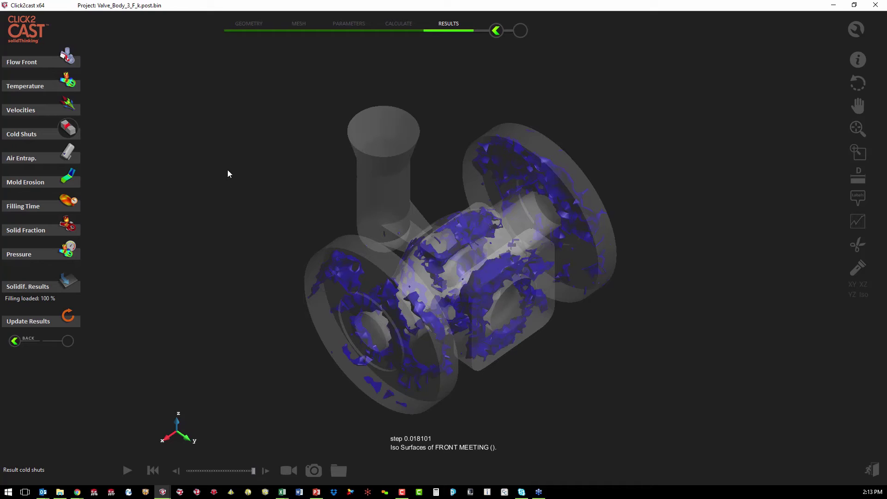
left_click(78, 110)
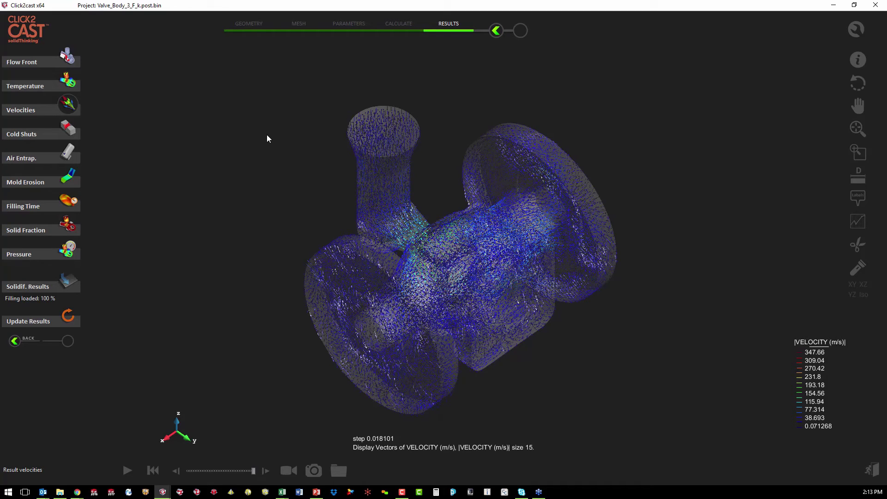
left_click(127, 470)
- Review the Entrapped Air, Mold Erosion, Filling Time and Pressure results, replaying the pressure animation
left_click(67, 153)
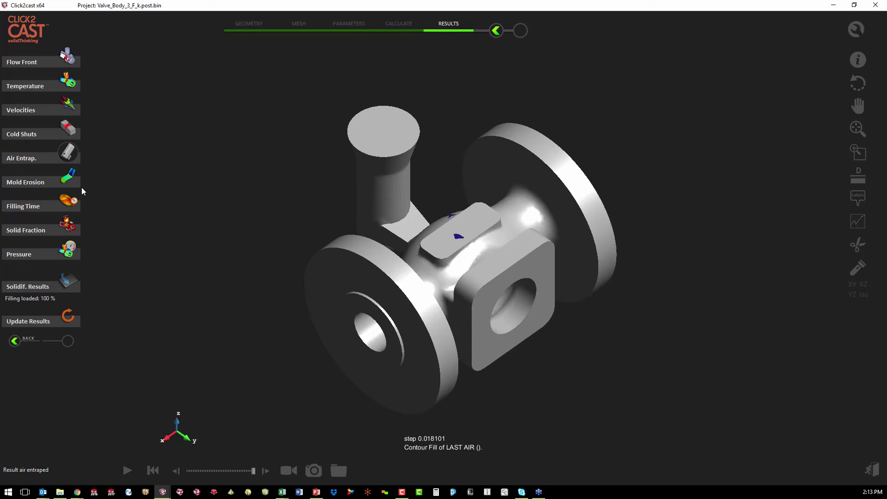
left_click(66, 180)
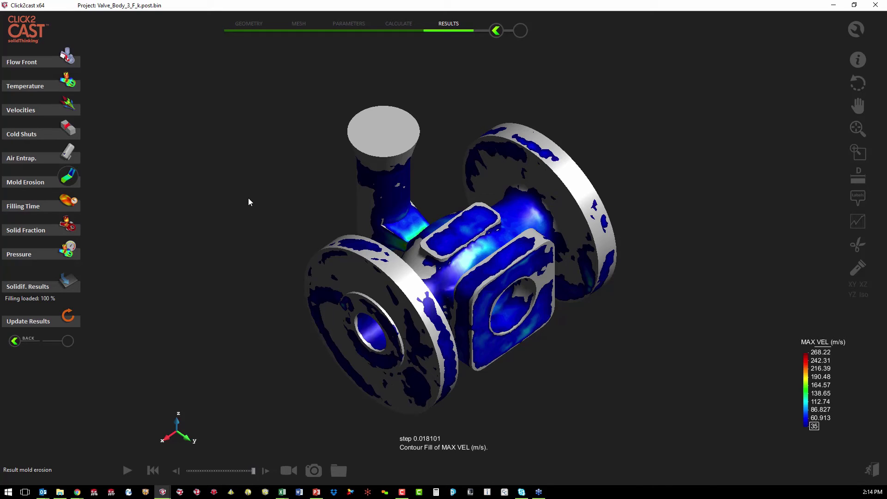
left_click(68, 201)
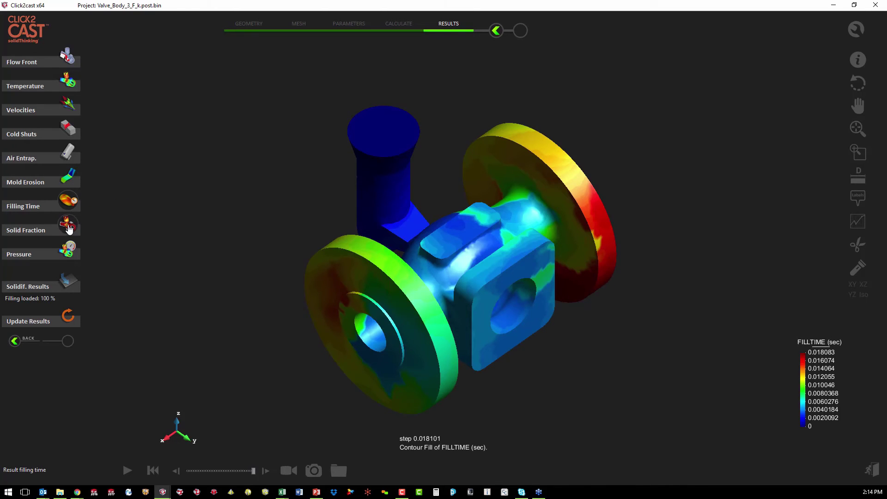
left_click(68, 249)
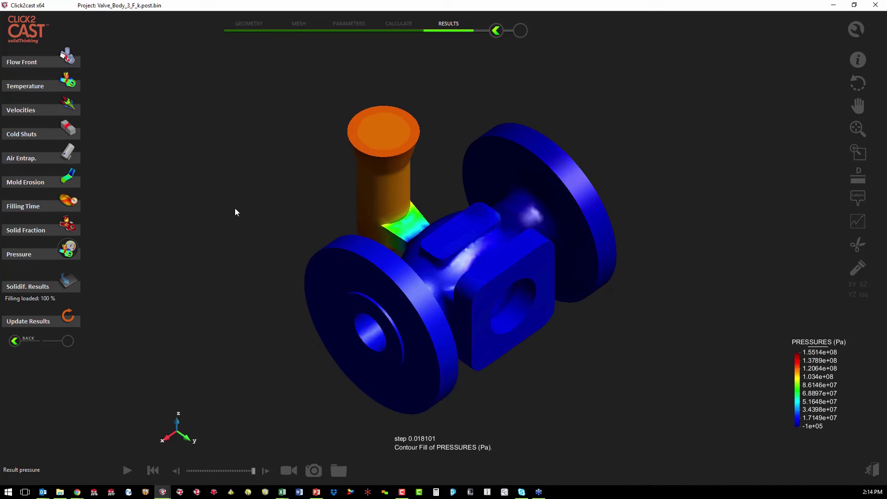
left_click(126, 470)
- Load the Solidif. Results and show the Liquid Fraction contour on a 0–0.7 scale
left_click(67, 285)
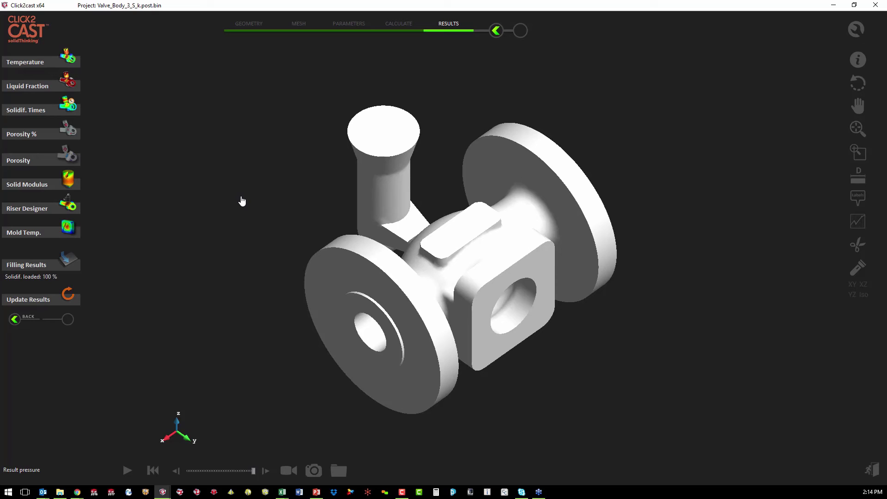
left_click(75, 85)
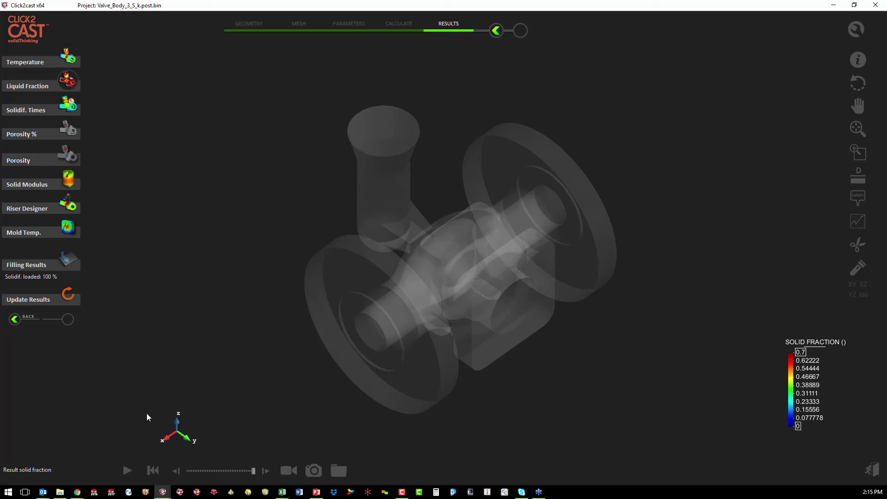
- Play and pause the solid fraction animation, rotating the valve body to find the last-solidifying regions
left_click(127, 470)
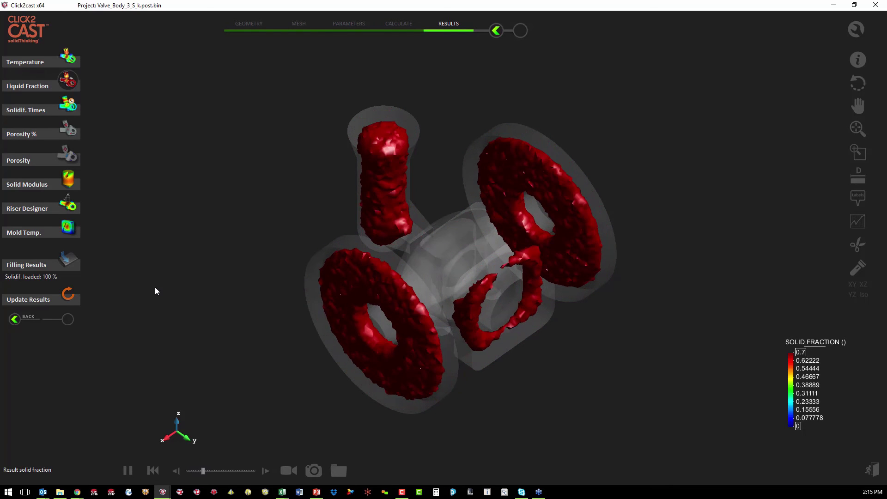
left_click(129, 470)
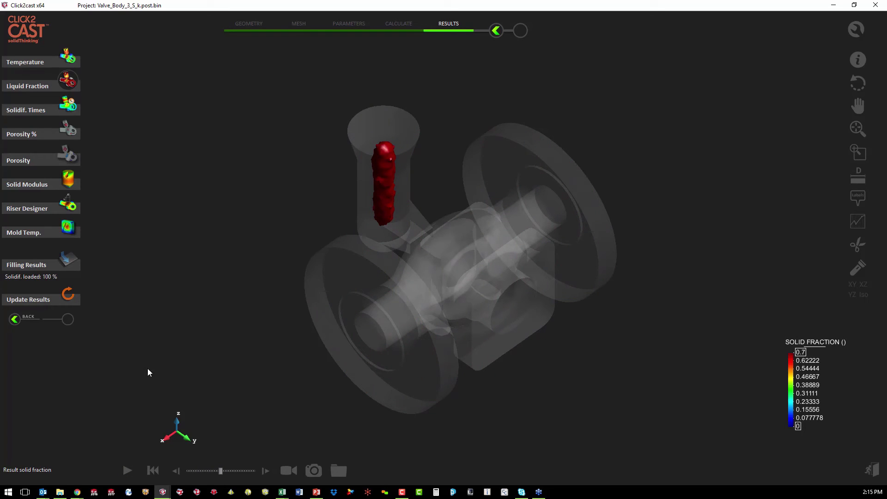
left_click(127, 470)
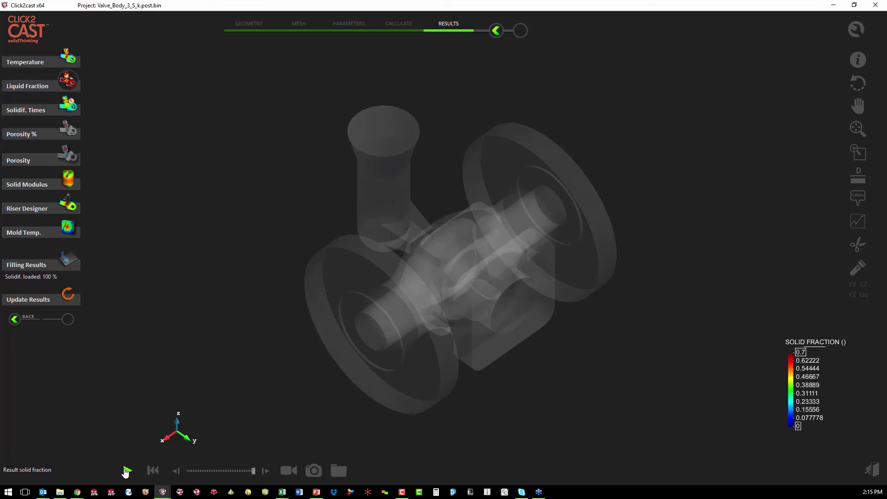
left_click(127, 470)
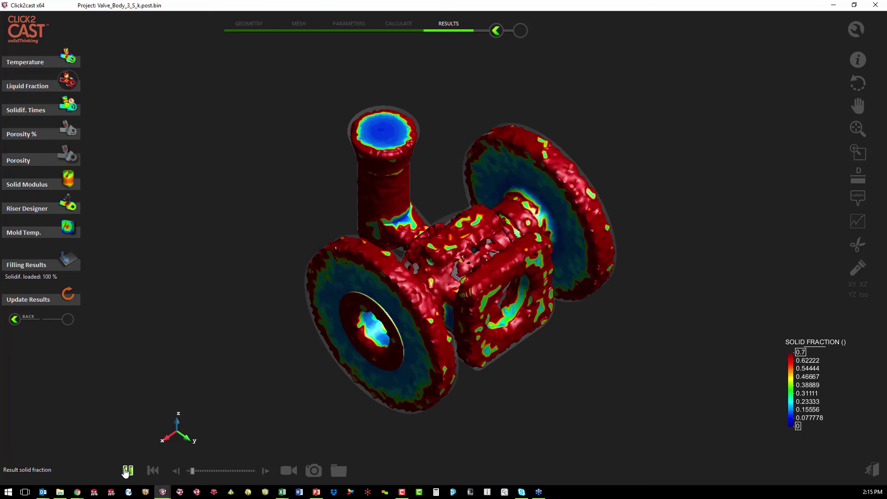
left_click(127, 471)
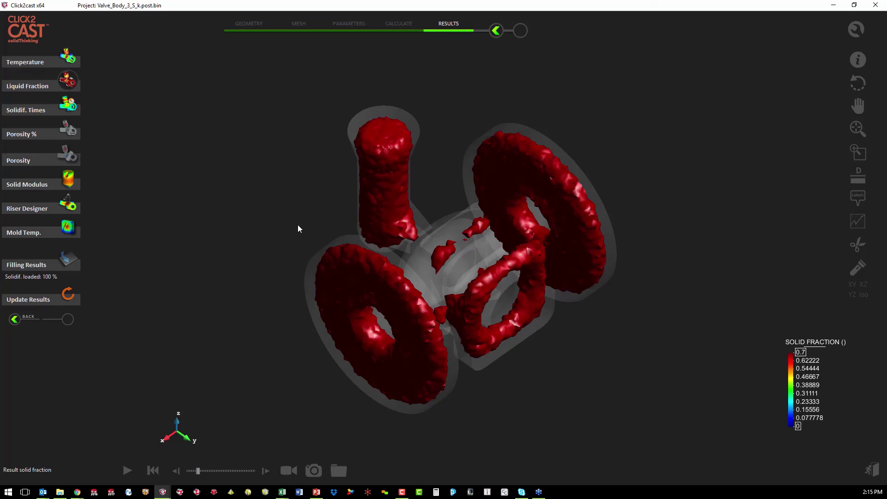
left_click_drag(297, 228, 397, 228)
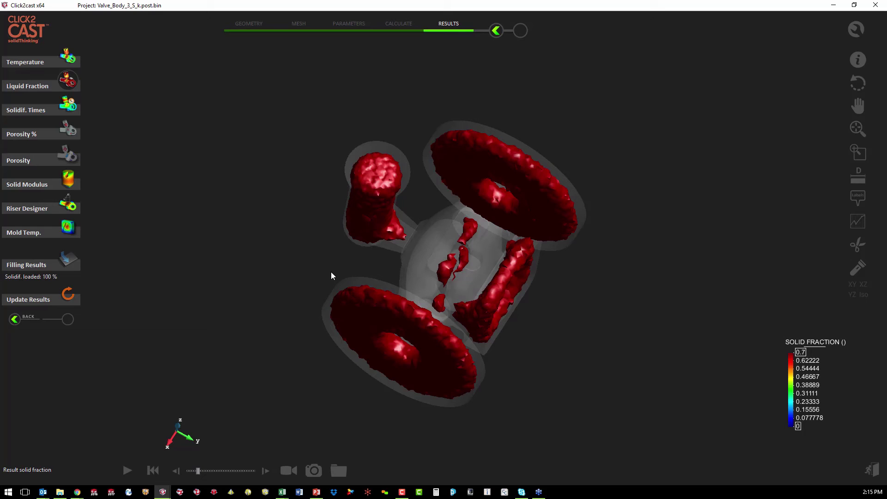
left_click(128, 470)
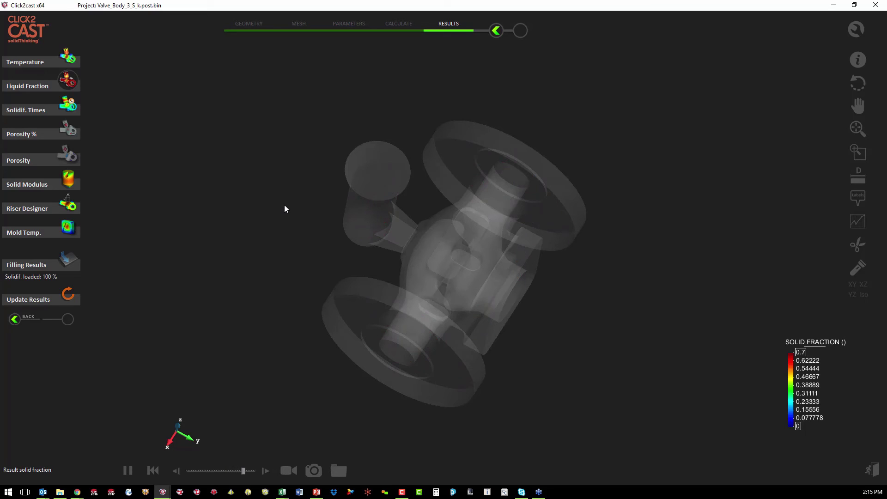
- Show the Porosity iso-surfaces at step 5927.1, concentrated in both flanges, the riser and body spots
left_click(70, 131)
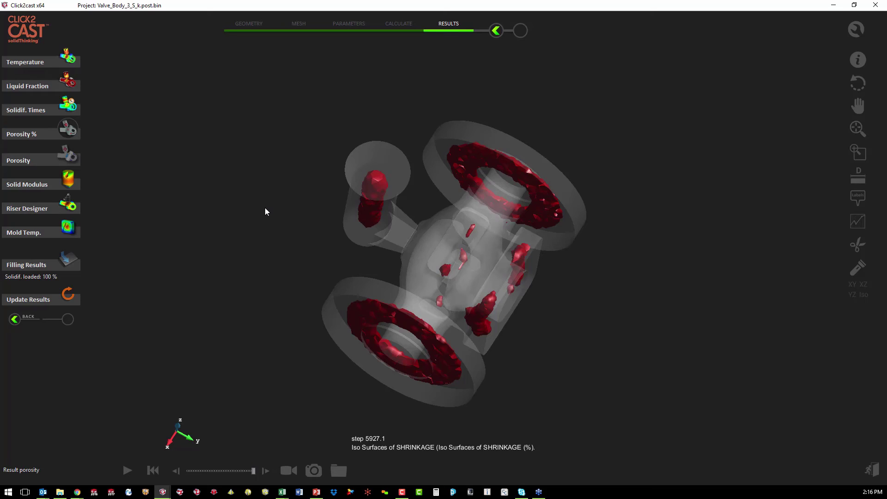
- Switch to the Valve_Body_flanges_4_F_k results window from the taskbar previews
mouse_move(163, 492)
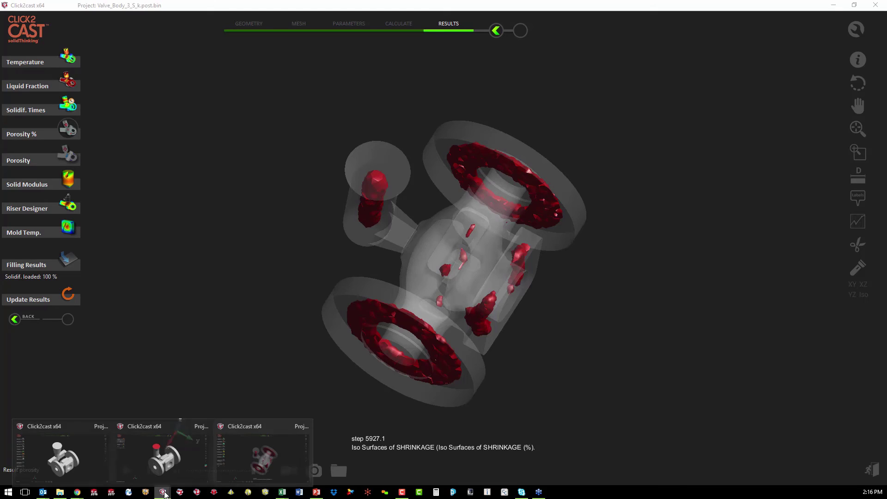
left_click(63, 453)
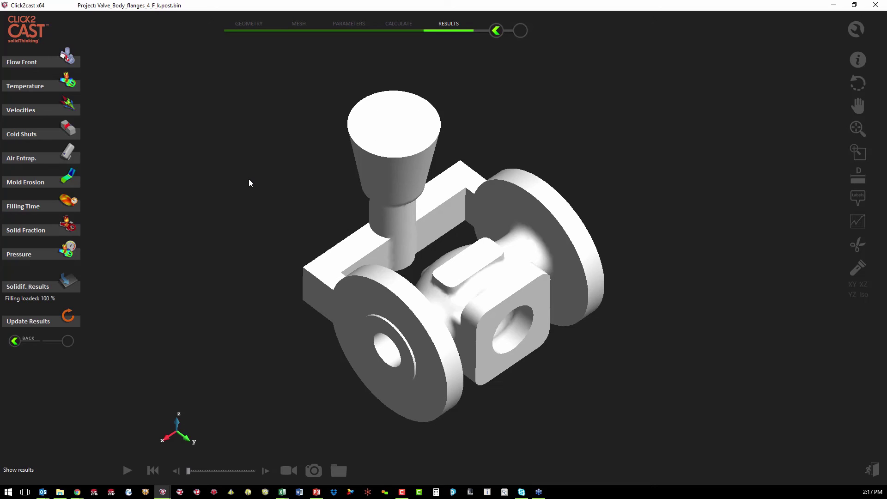
- Play the flange-feed design's Flow Front animation and check its Cold Shuts result
left_click(68, 56)
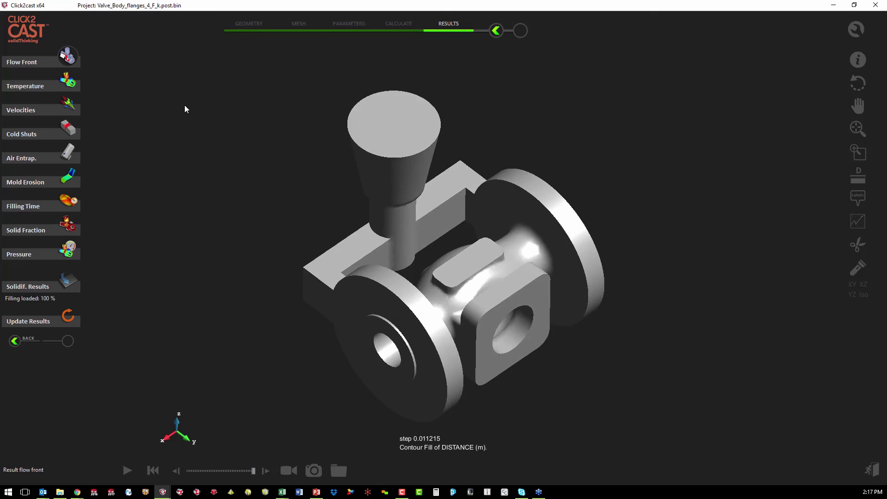
left_click(127, 470)
left_click(65, 131)
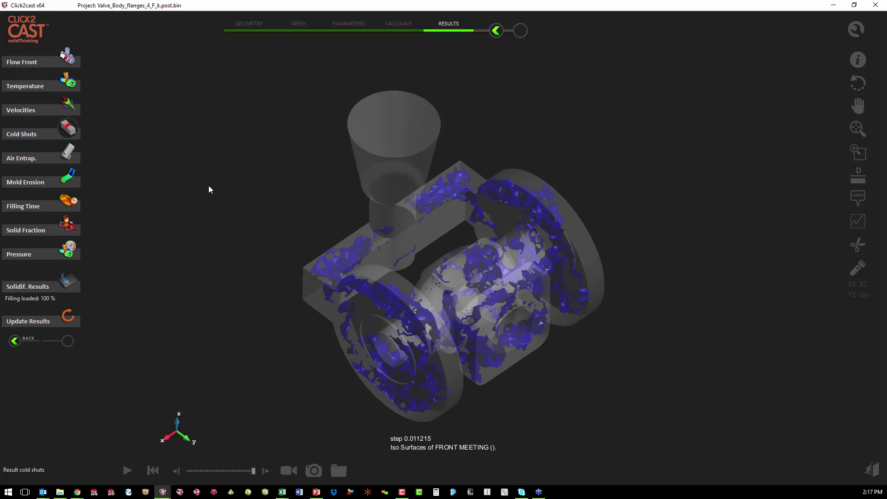
- Play the Velocities vectors, then load the Valve_Body_flanges_4_S_k solidification results
left_click(68, 104)
left_click(127, 470)
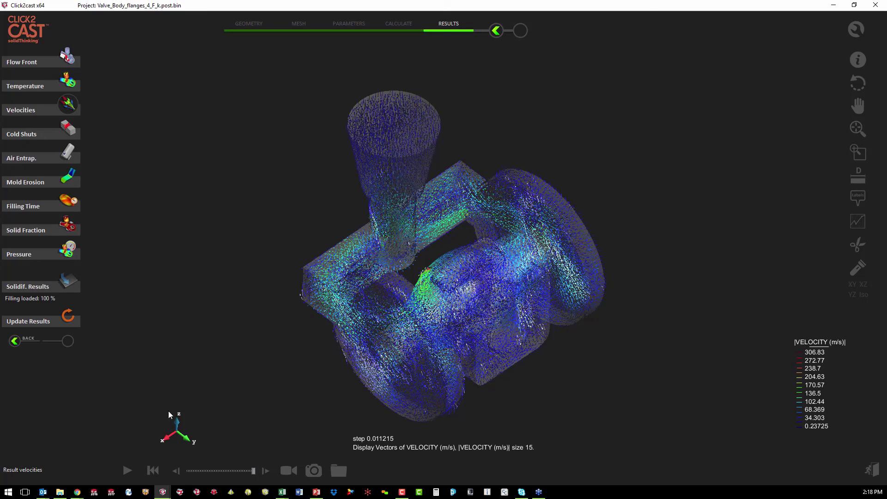
left_click(69, 284)
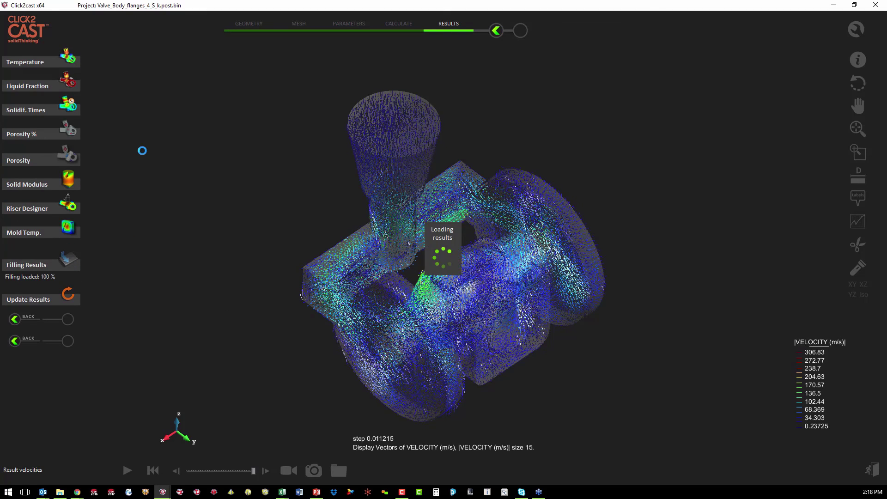
- Show the flange-feed design's solid fraction and step the solidification animation back to step 23.703
left_click(67, 81)
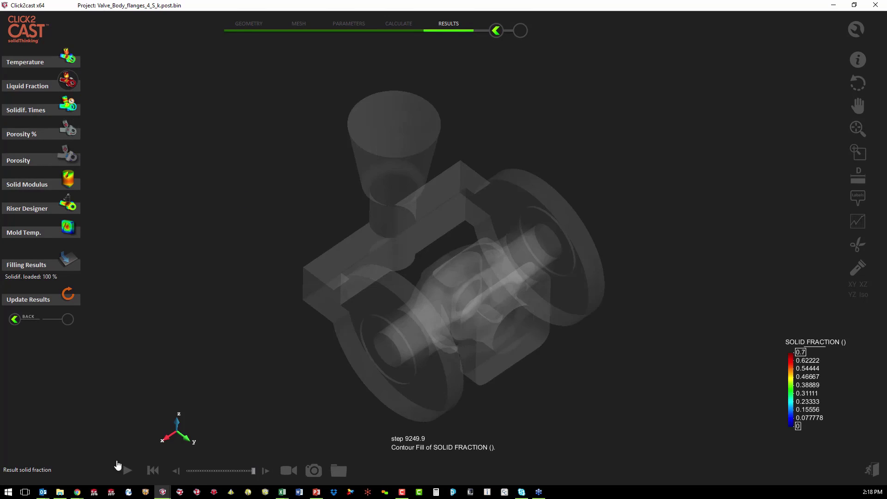
left_click(126, 470)
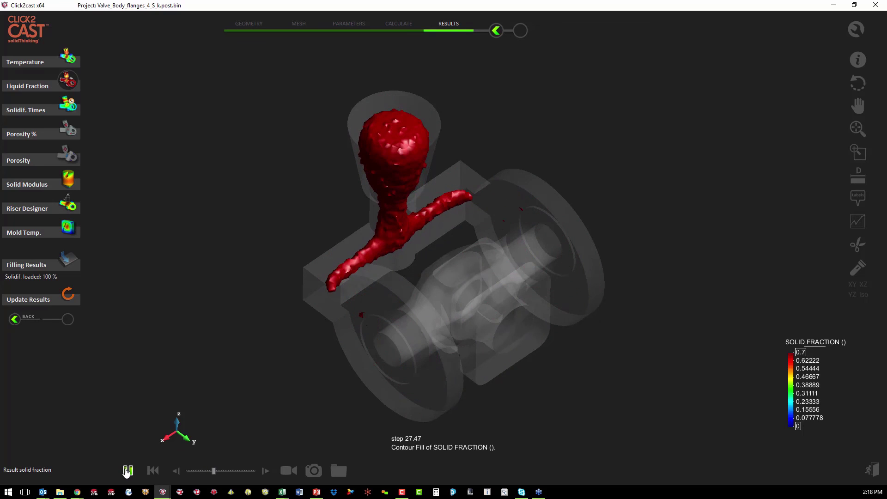
left_click(125, 470)
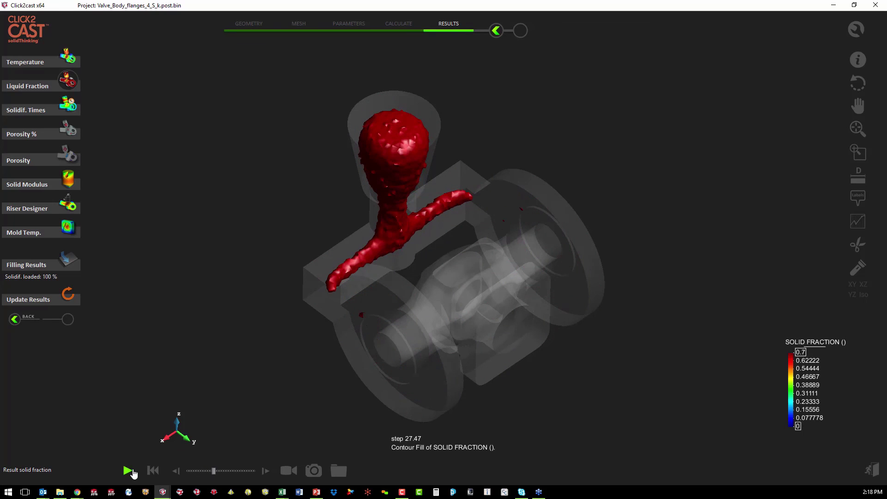
left_click(206, 469)
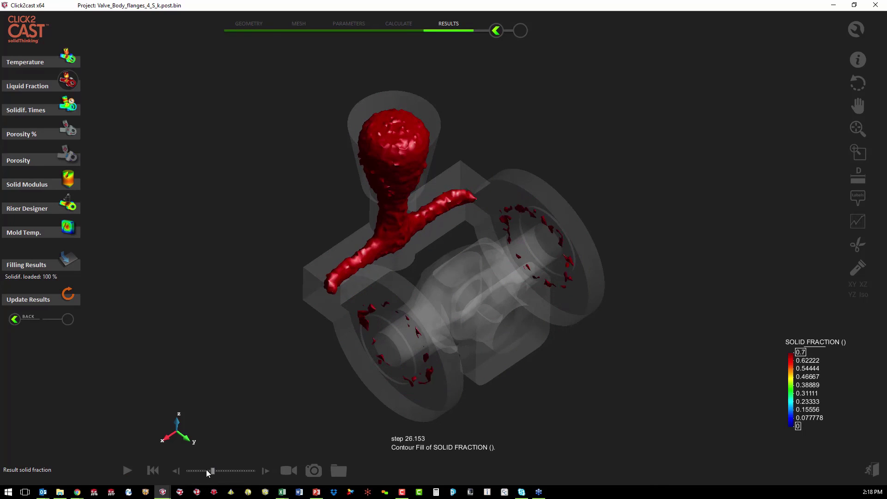
left_click(203, 469)
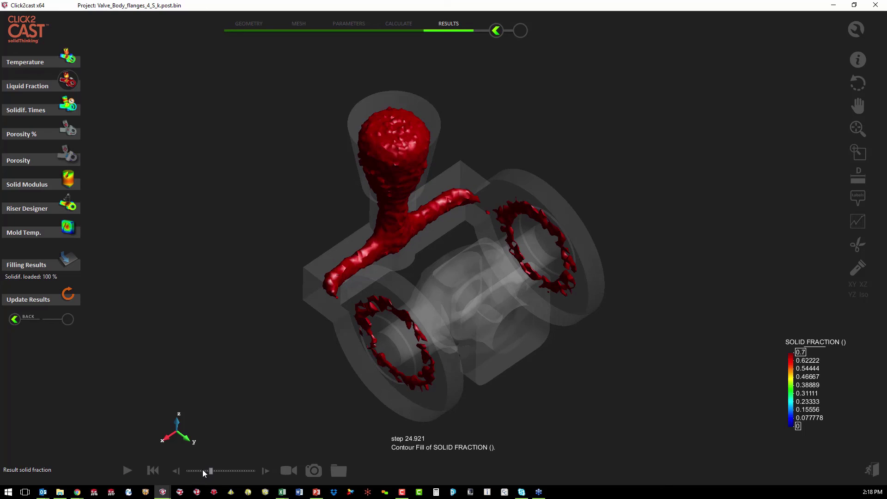
left_click(202, 469)
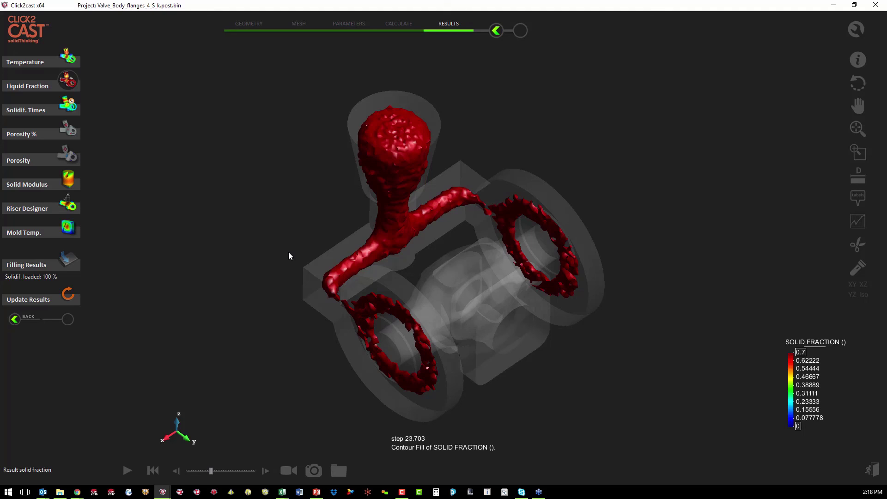
- Switch the flange-feed valve body results to the Porosity % plot
left_click(67, 129)
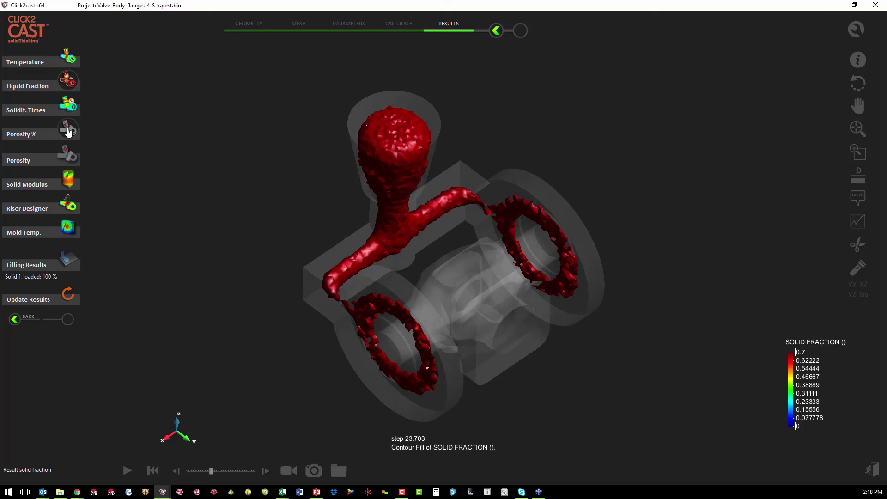